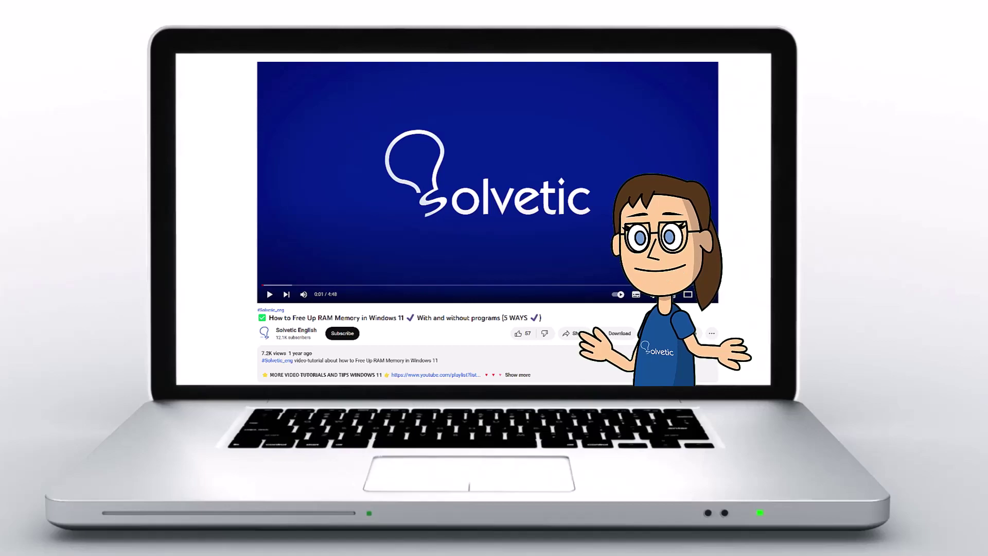
# Expand the YouTube video's description to reveal view count and upload date.
pyautogui.click(524, 375)
pyautogui.scroll(-2, 487, 233)
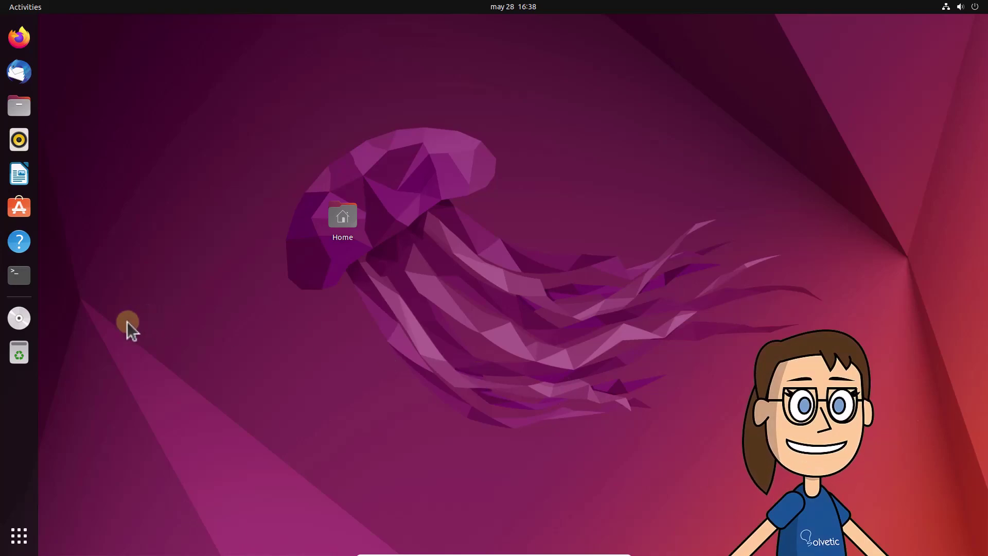
# Run sudo fsck -Af -M with the password, then clear the terminal.
pyautogui.click(19, 276)
pyautogui.write('sudo fsck -Af')
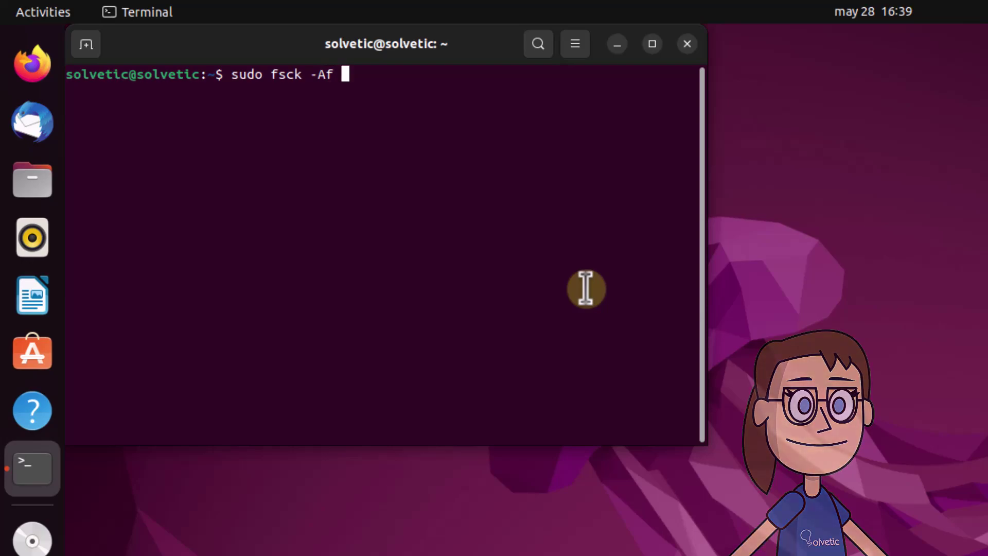
pyautogui.write('-M')
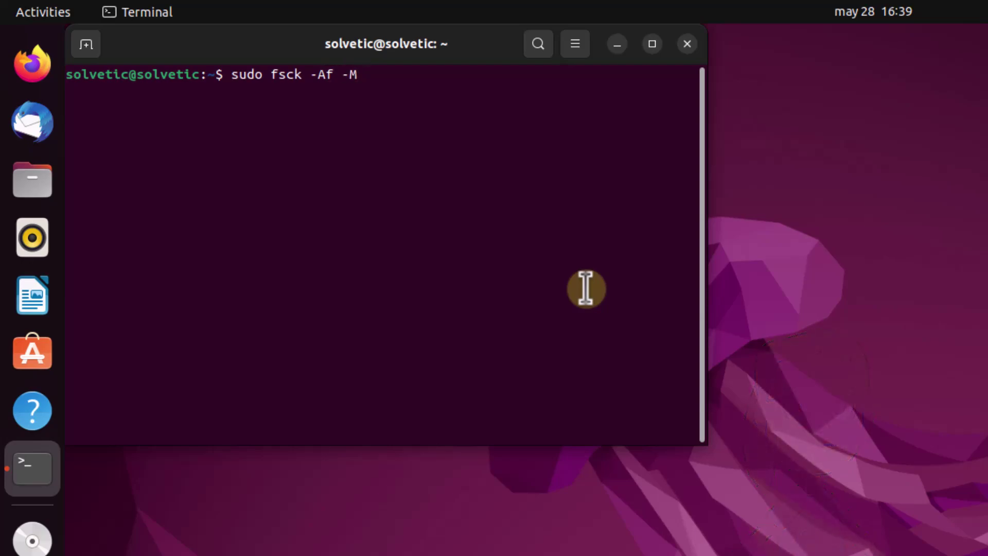
pyautogui.press('Return')
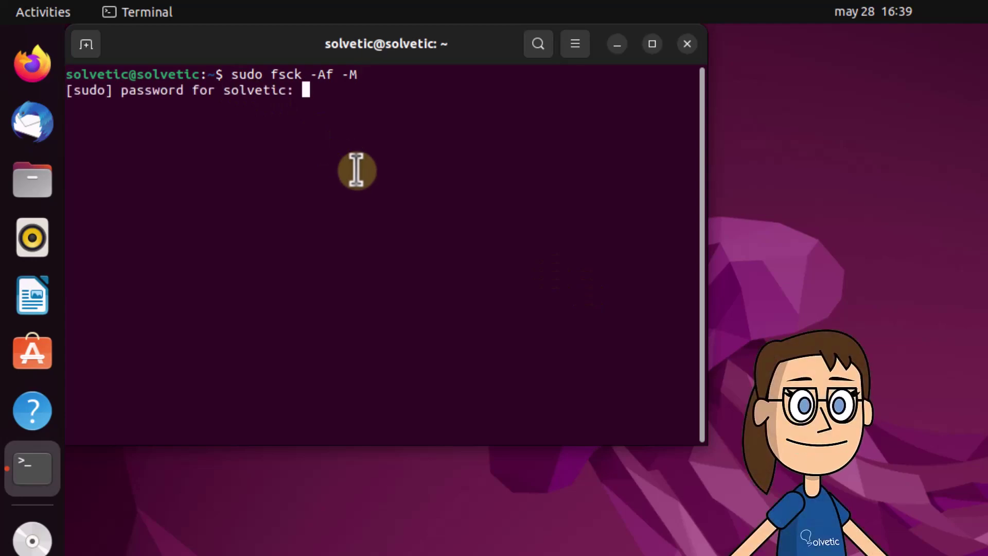
pyautogui.press('Return')
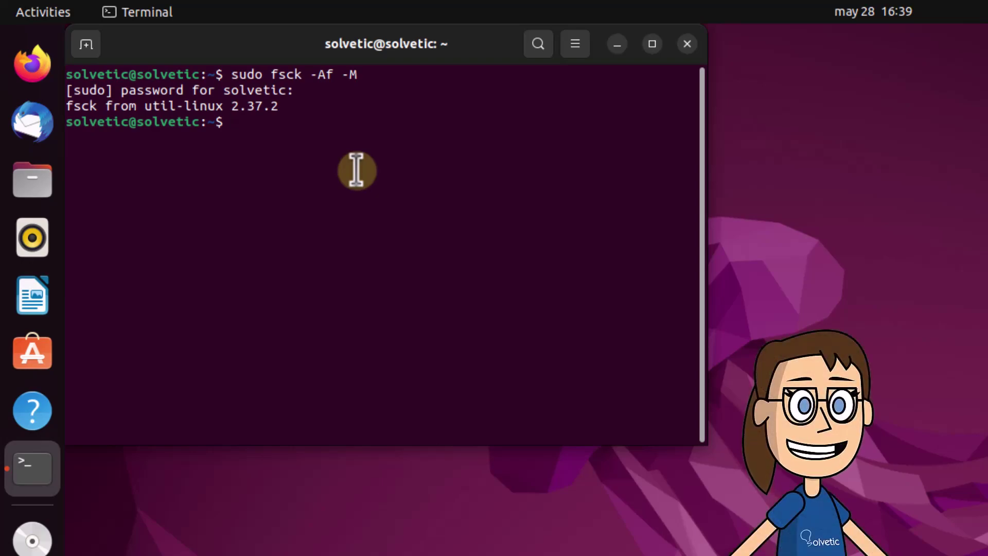
pyautogui.write('clear')
pyautogui.press('Return')
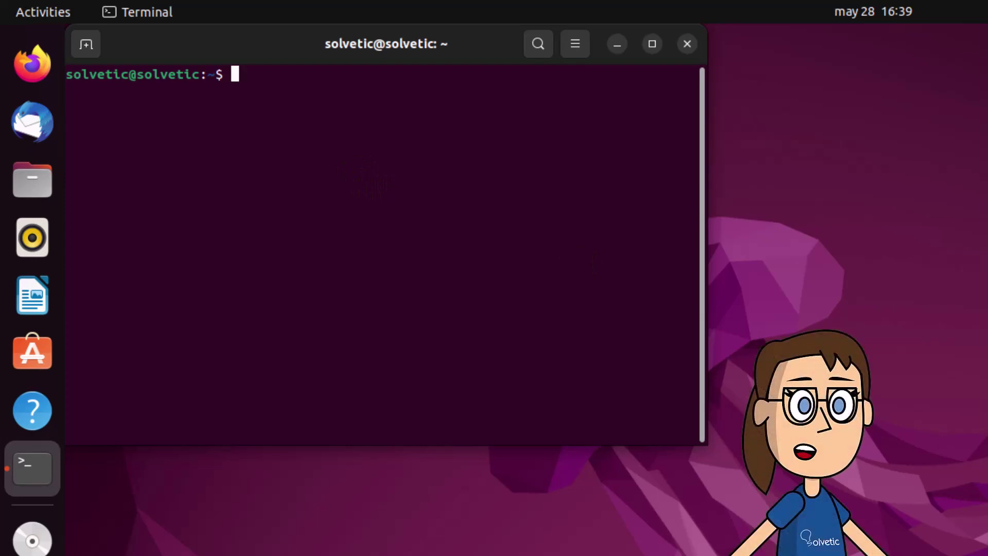
pyautogui.write('sud')
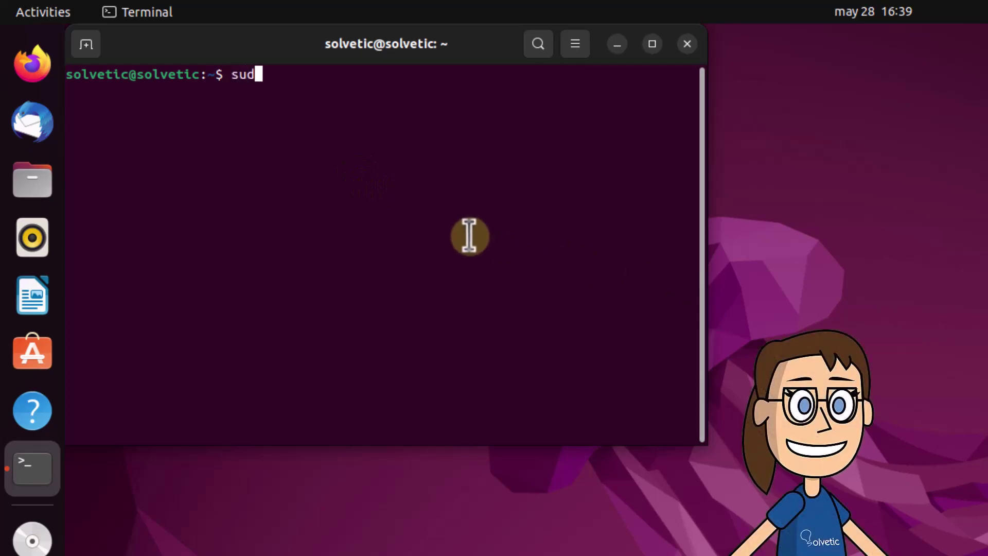
pyautogui.write('o fsck.ext4 -f /dev/sda3')
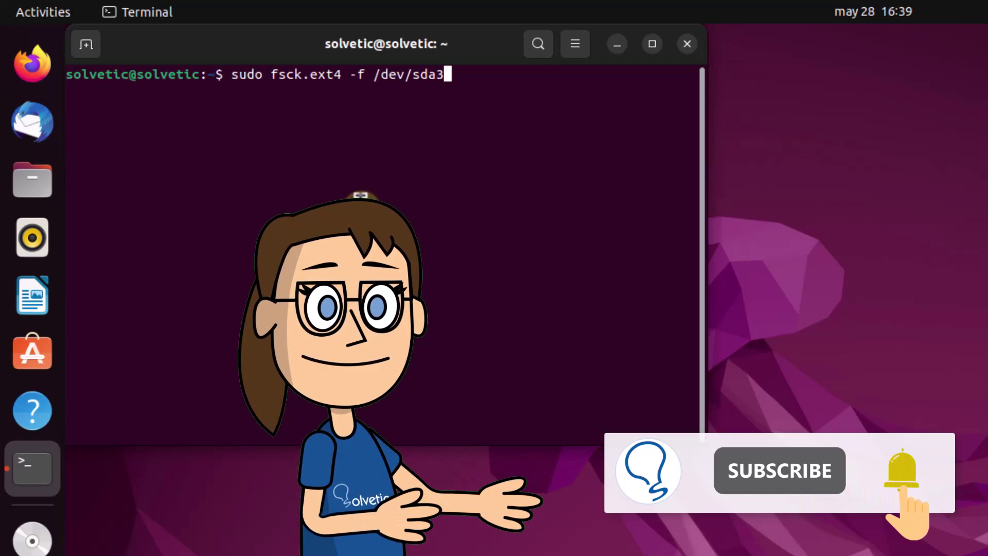
# Run sudo fsck.ext4 -f /dev/sda3 (aborts as mounted), then clear the terminal.
pyautogui.press('Return')
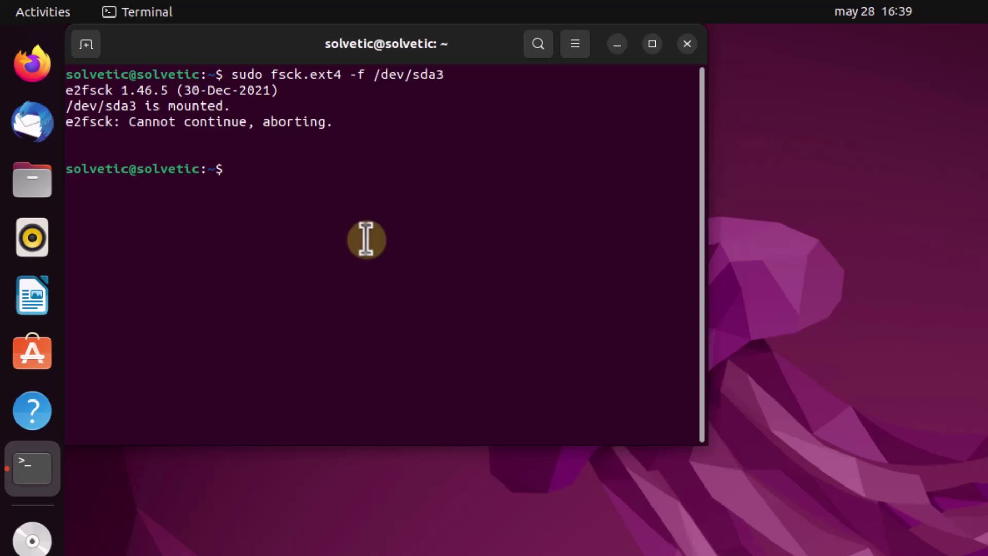
pyautogui.write('clear')
pyautogui.press('Return')
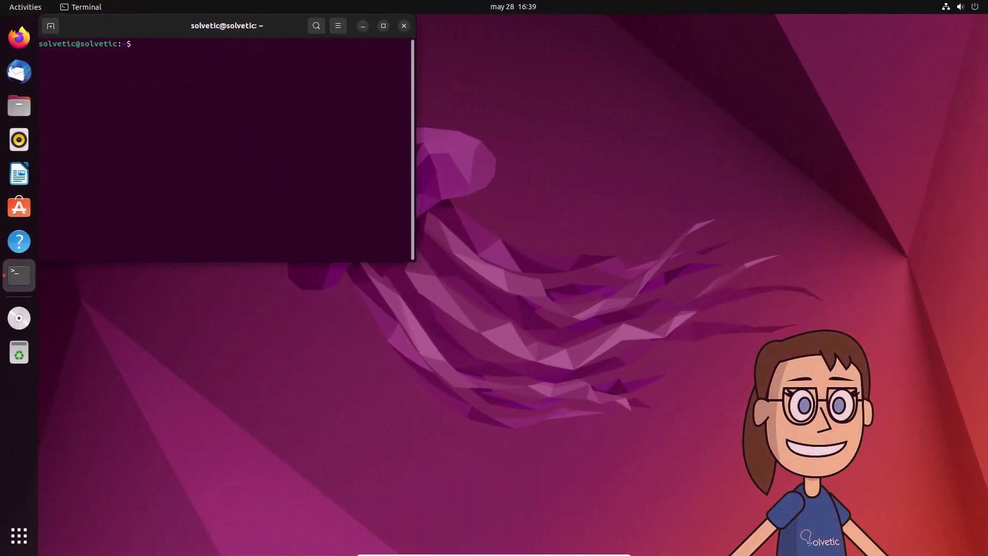
# Minimise the terminal and launch Settings from the Activities search for 'settings'.
pyautogui.click(360, 29)
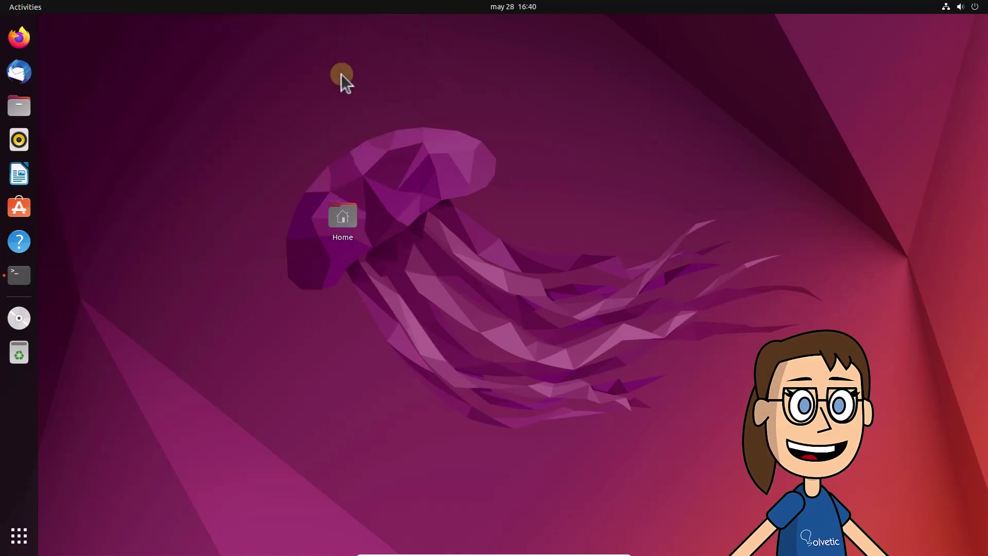
pyautogui.click(22, 9)
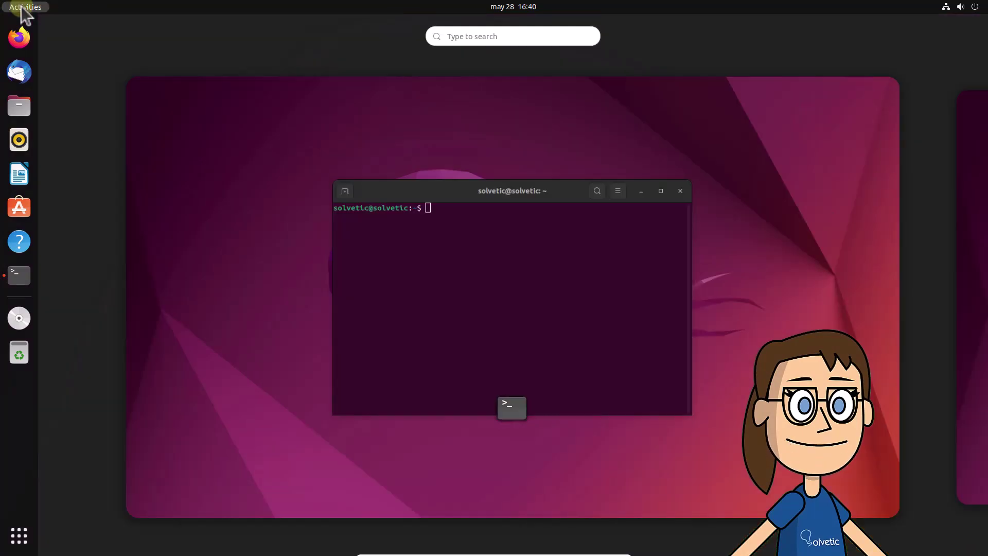
pyautogui.write('s')
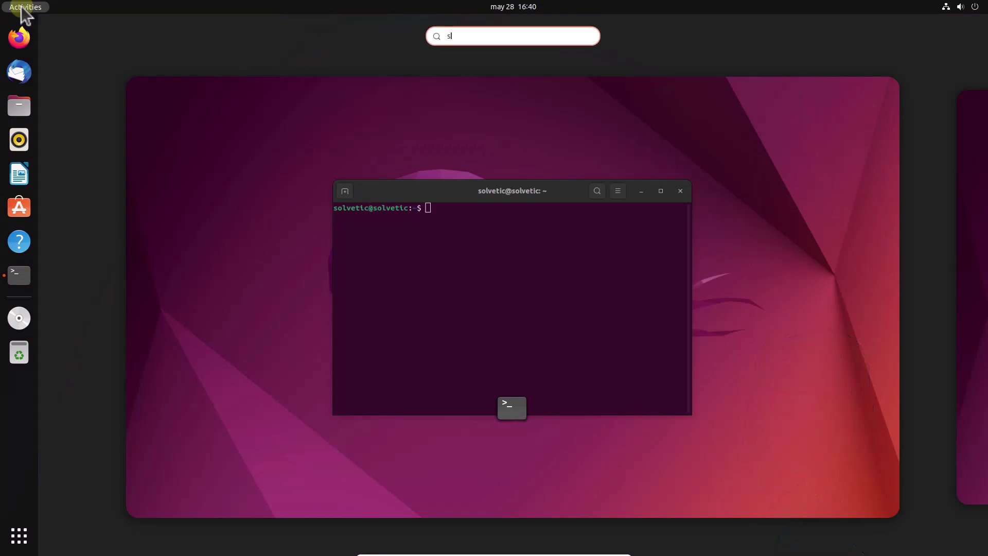
pyautogui.write('ettings')
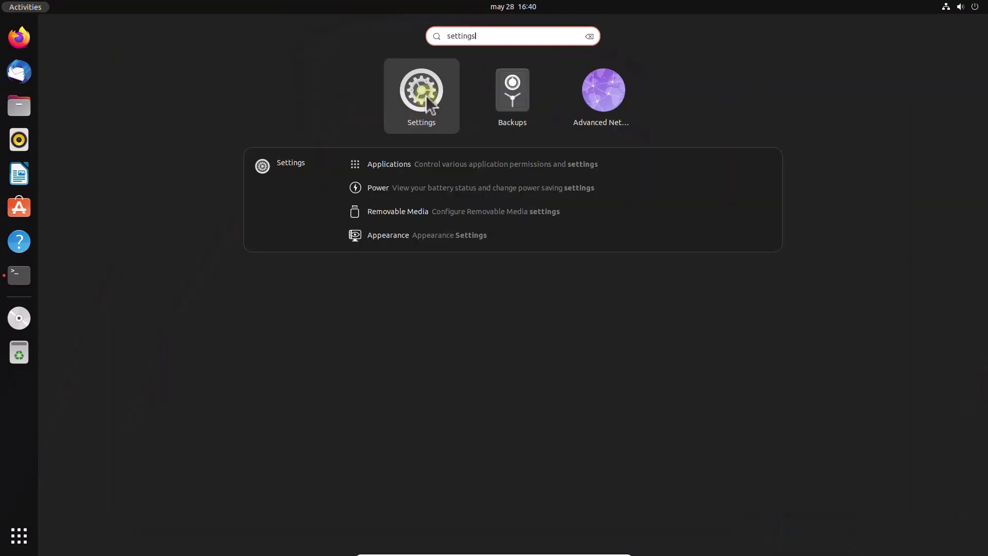
pyautogui.click(426, 94)
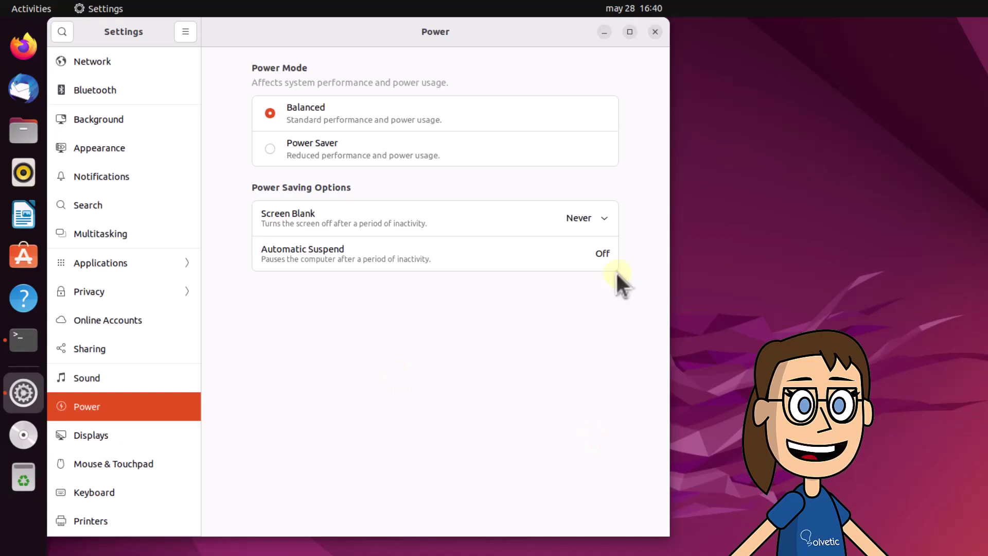
# Close the Settings window, leaving the empty Ubuntu desktop.
pyautogui.click(655, 32)
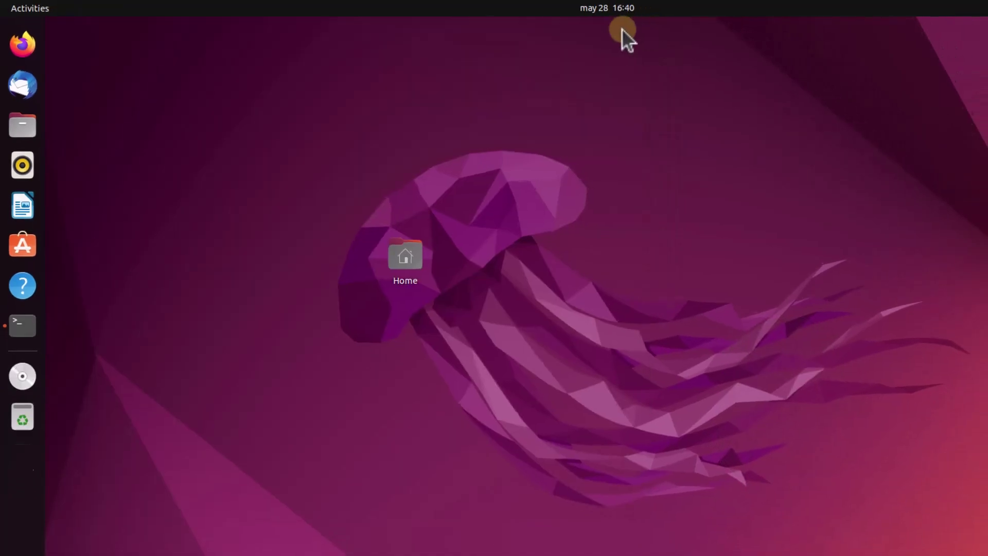